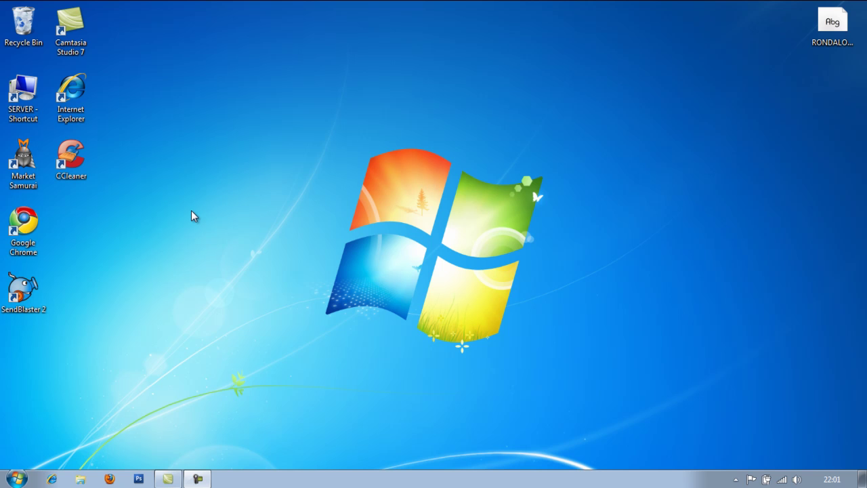
Launch CCleaner and show the list of programs set to run when the computer starts.
double_click(75, 156)
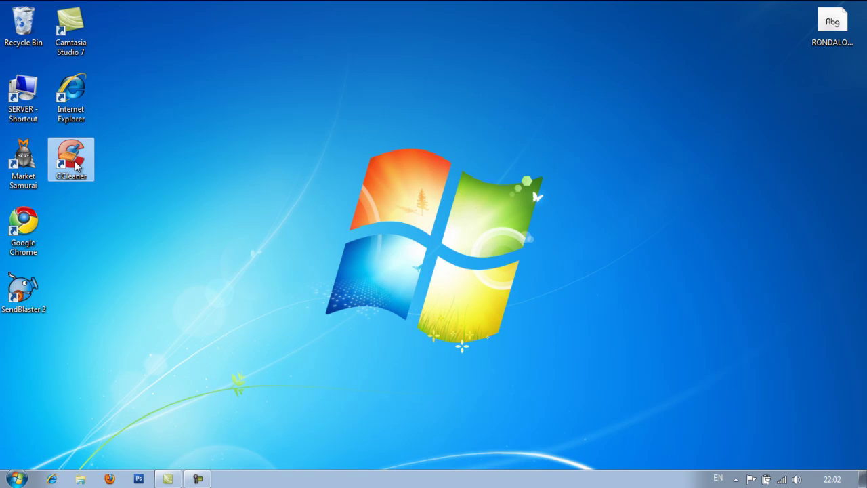
double_click(77, 164)
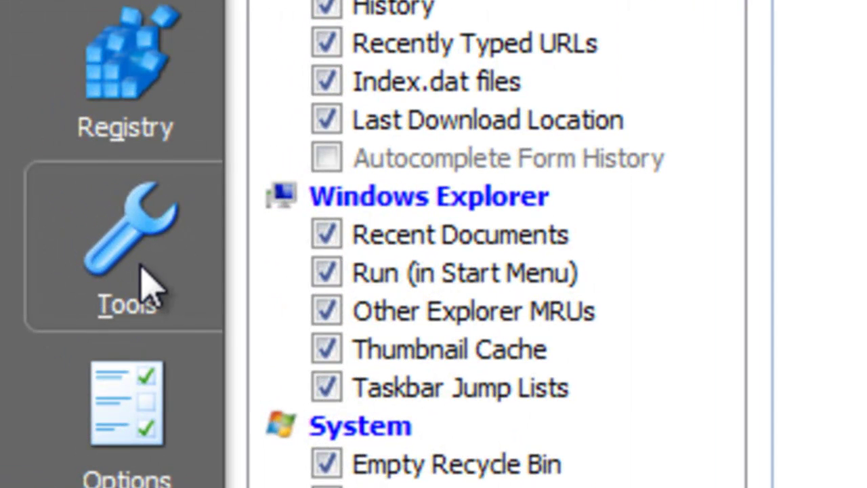
left_click(146, 285)
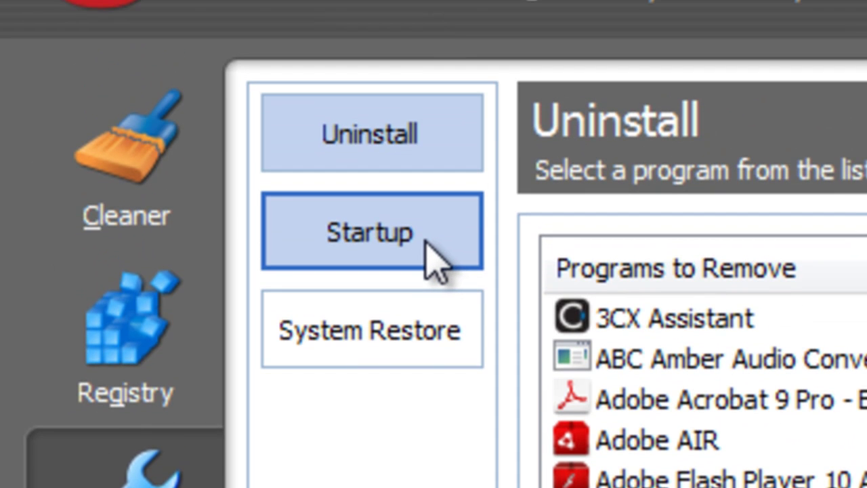
left_click(434, 261)
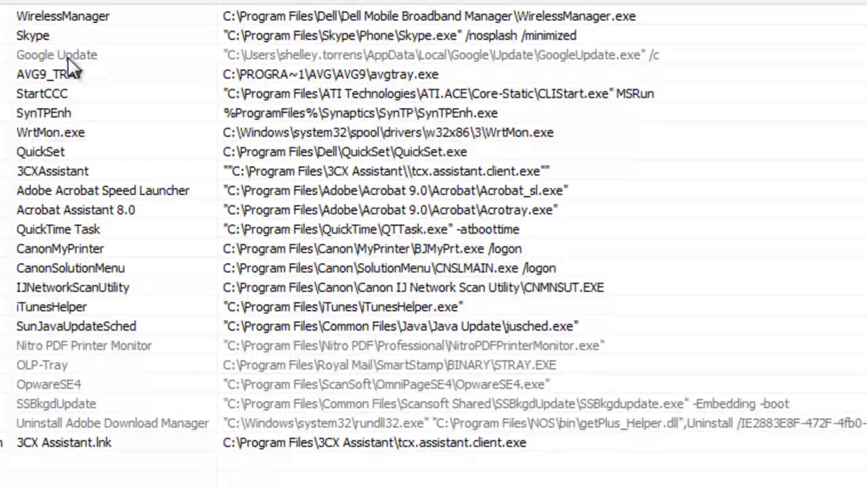
Pick the QuickSet startup entry, switch to Firefox and search Google for "quickset.exe startup".
left_click(75, 157)
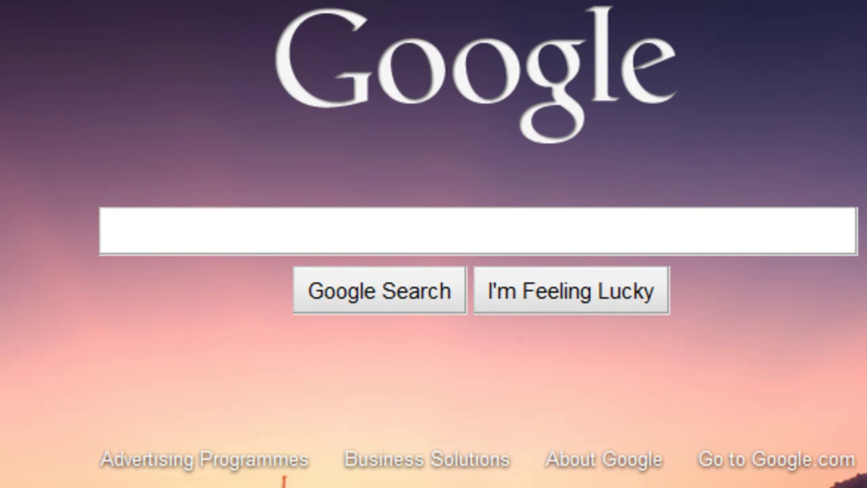
type("quick")
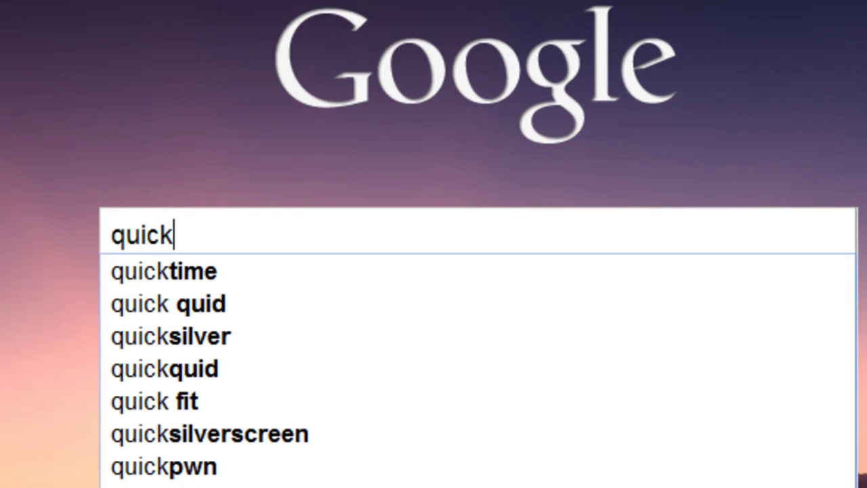
type("set.ev")
key("BackSpace")
type("ce")
key("BackSpace")
key("BackSpace")
type("xe")
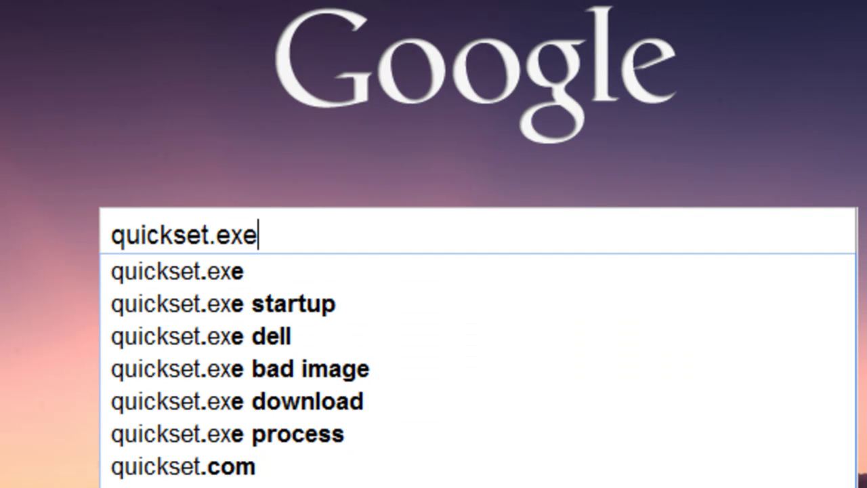
type(" starty")
key("BackSpace")
type("up")
key("Return")
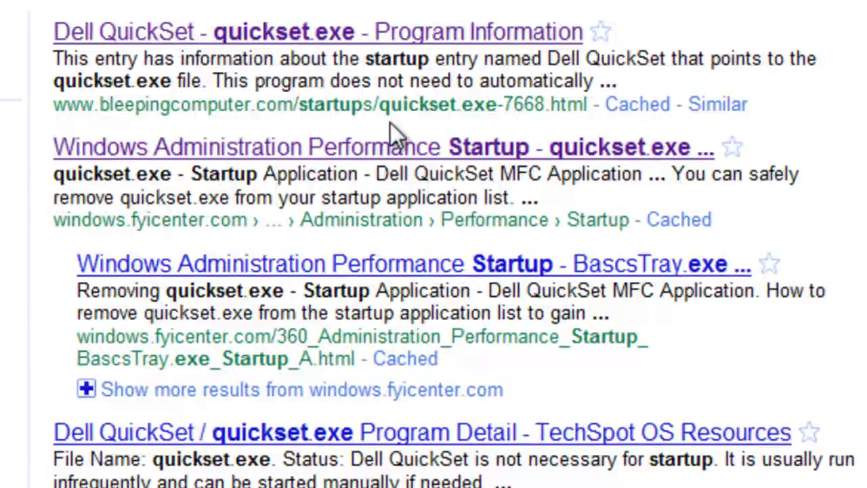
Read the quickset.exe startup advice on the BleepingComputer, FYIcenter and TechSpot result pages.
left_click(447, 39)
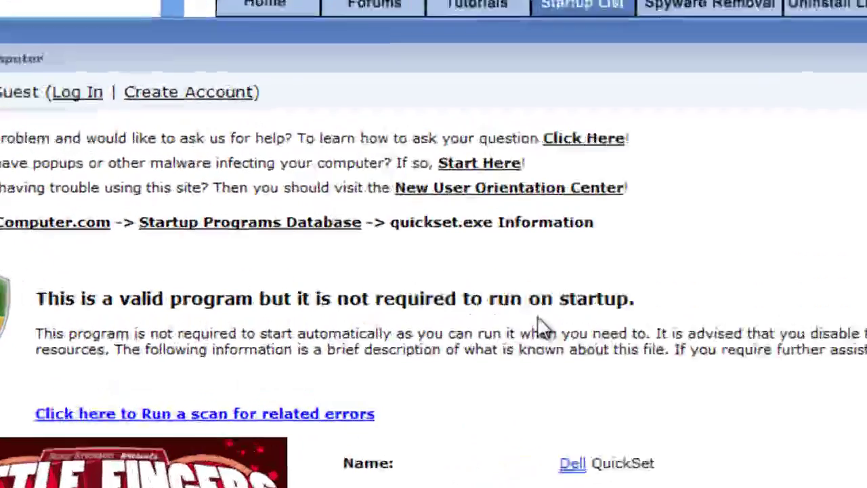
key("alt+Left")
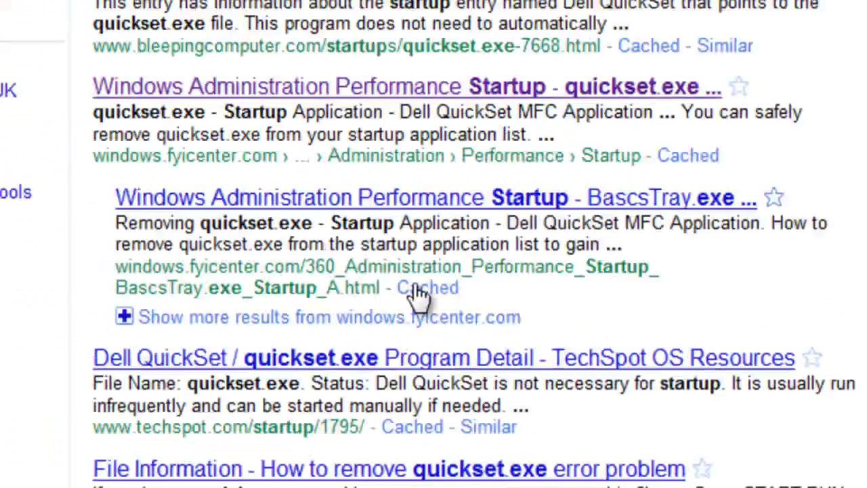
key("Return")
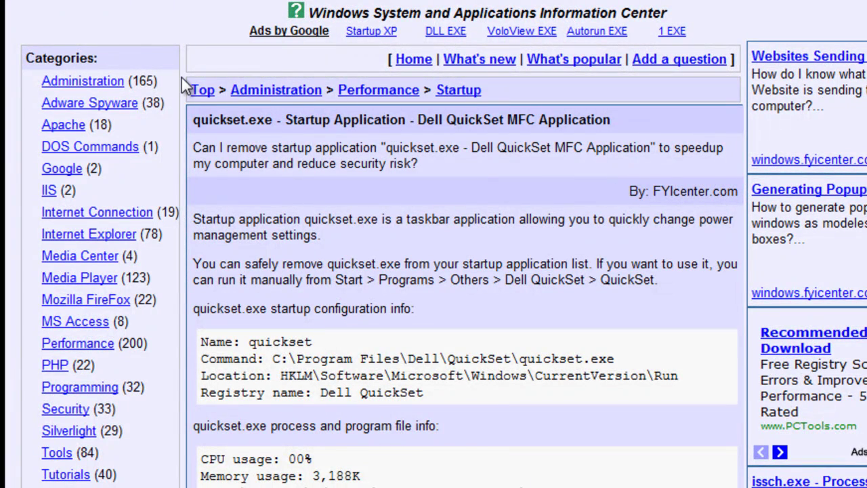
key("alt+Left")
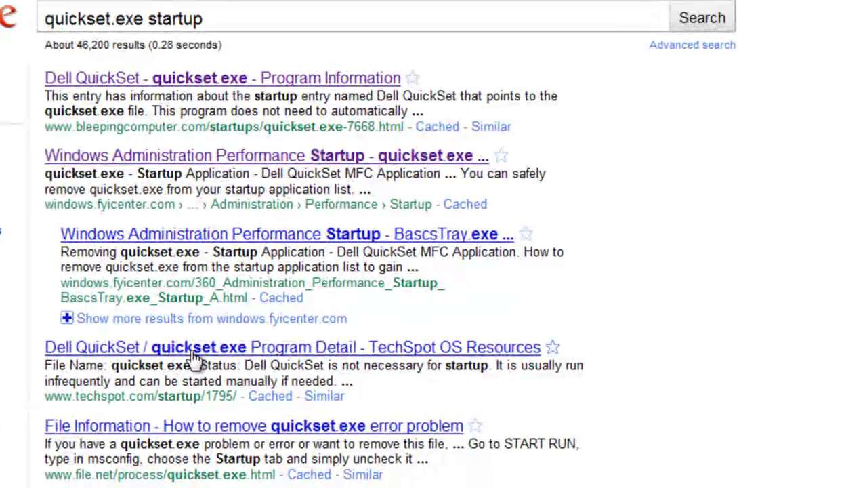
left_click(194, 351)
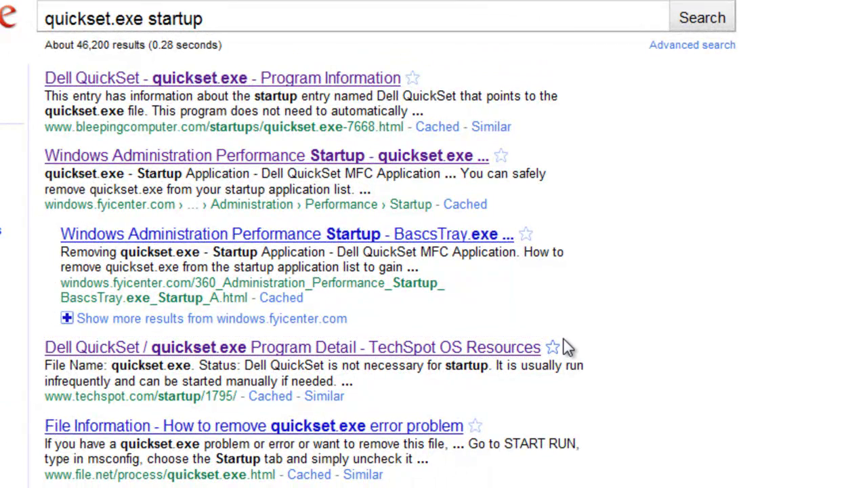
scroll(568, 347, "down", 1)
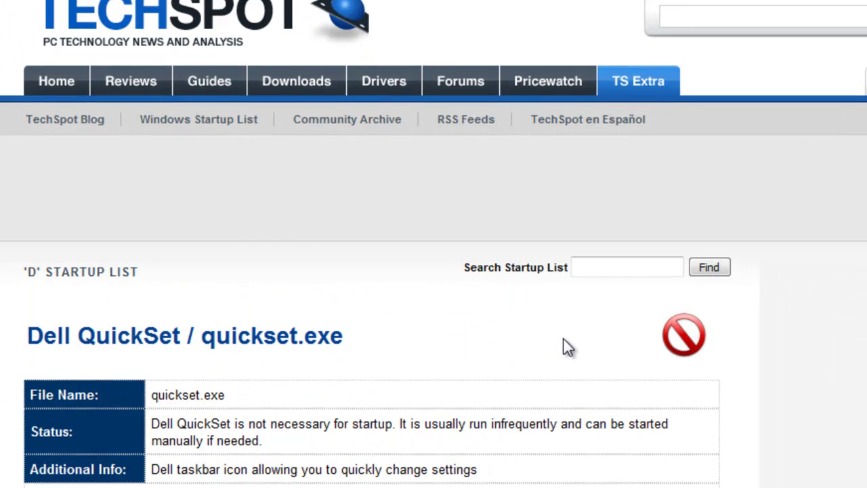
scroll(568, 347, "down", 2)
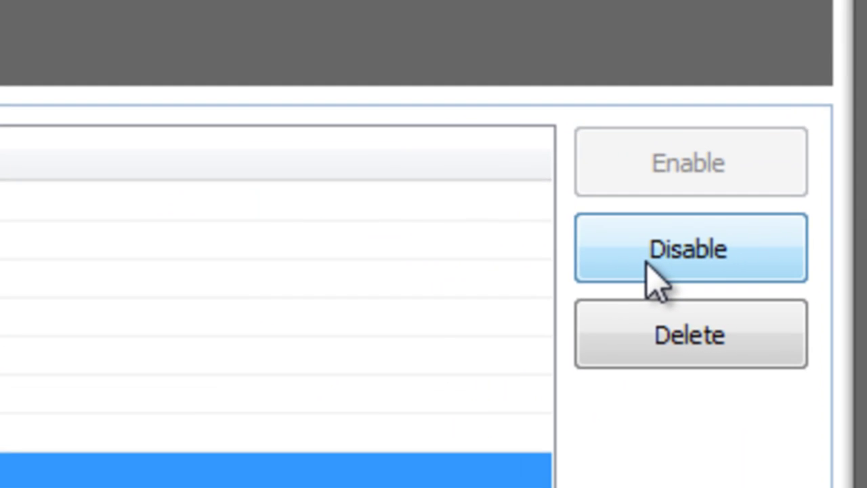
Switch back to CCleaner and disable the QuickSet startup entry.
left_click(567, 244)
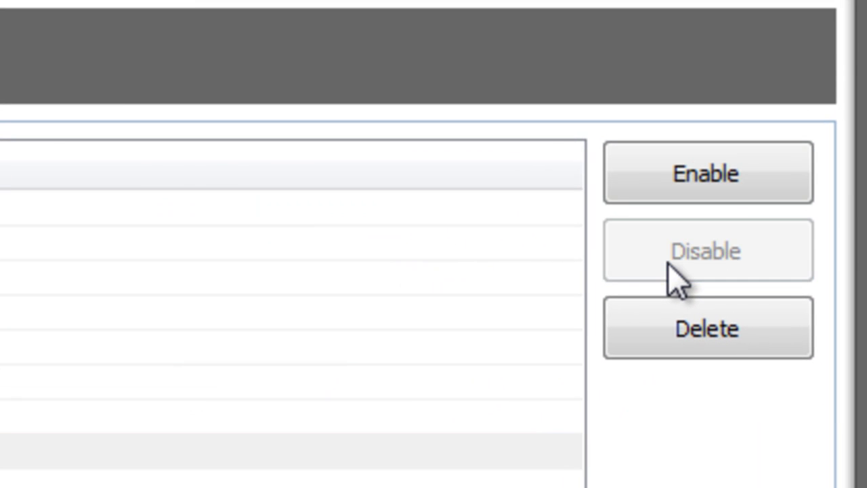
key("space")
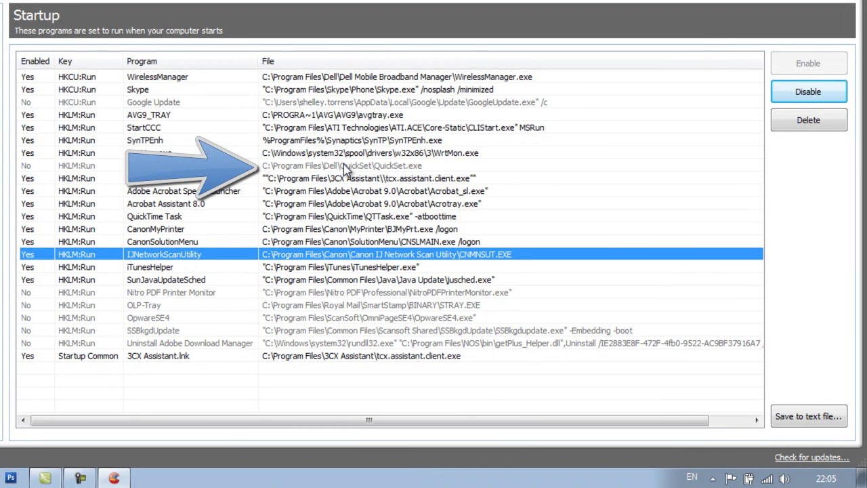
Select the CanonMyPrinter startup entry, switch to Firefox and search Google for "bjmyprt.exe startup".
left_click(328, 231)
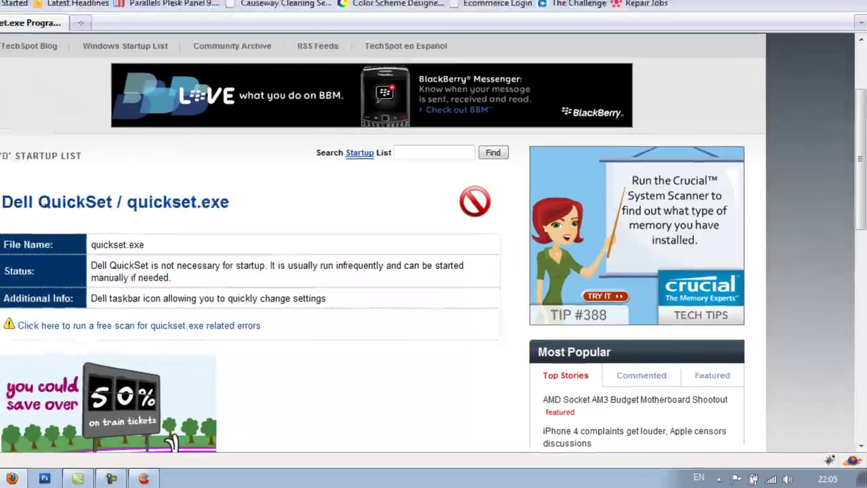
left_click(104, 38)
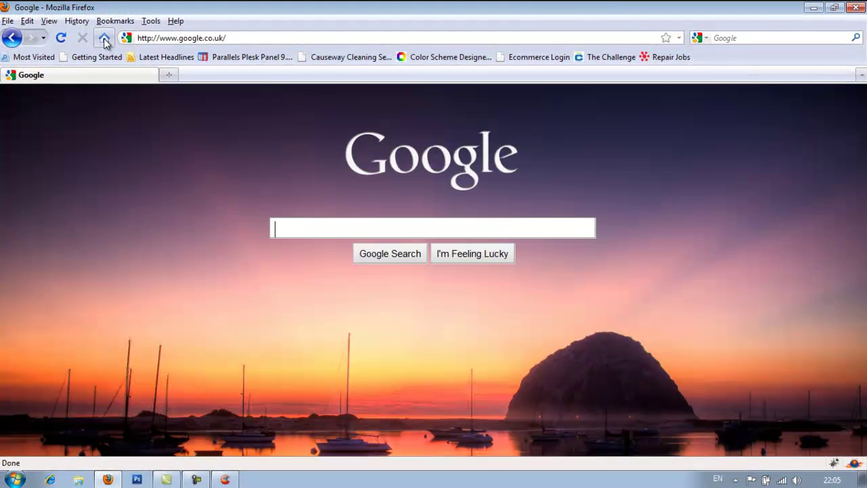
type("bjmyprt")
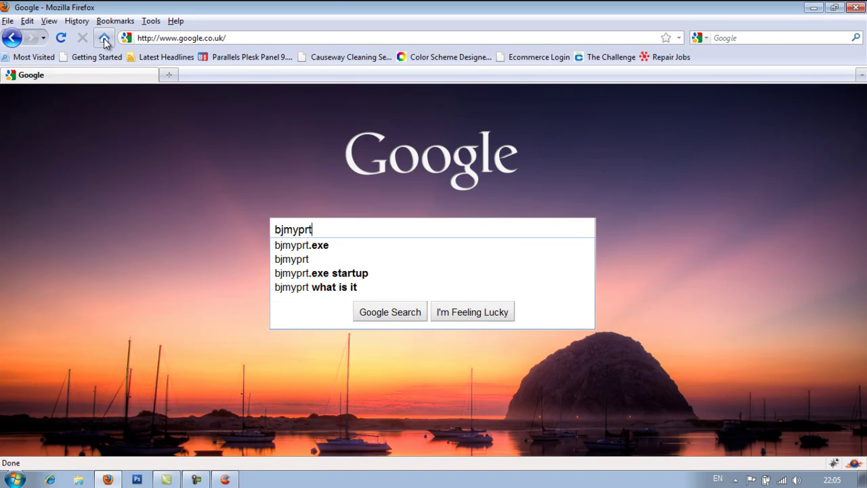
type(".exe start")
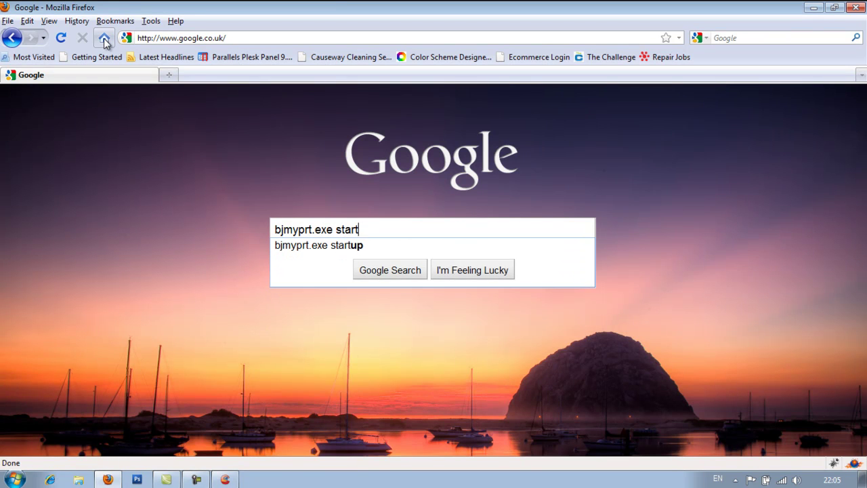
type("up")
key("Return")
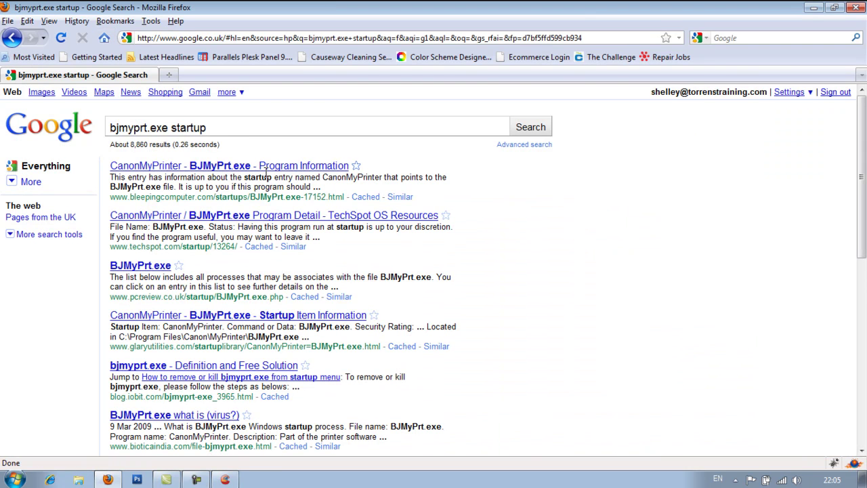
Read the BJMyPrt.exe startup advice on the BleepingComputer and TechSpot result pages, returning to the search results.
left_click(271, 166)
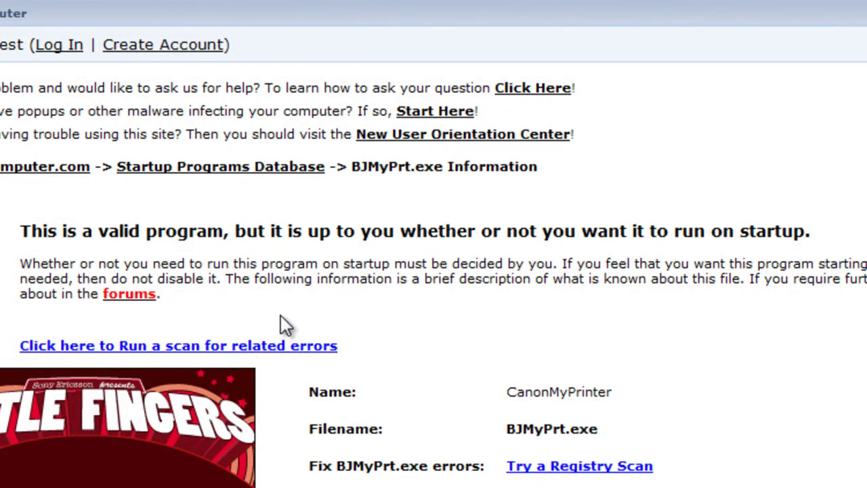
key("BackSpace")
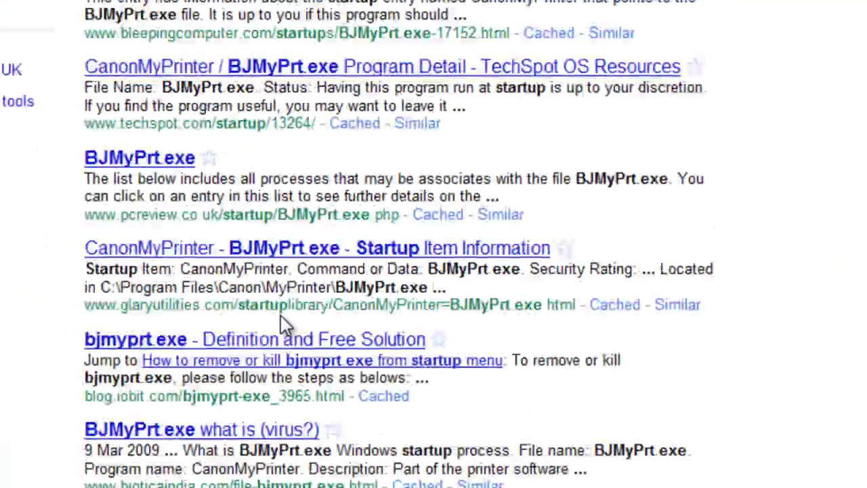
left_click(305, 74)
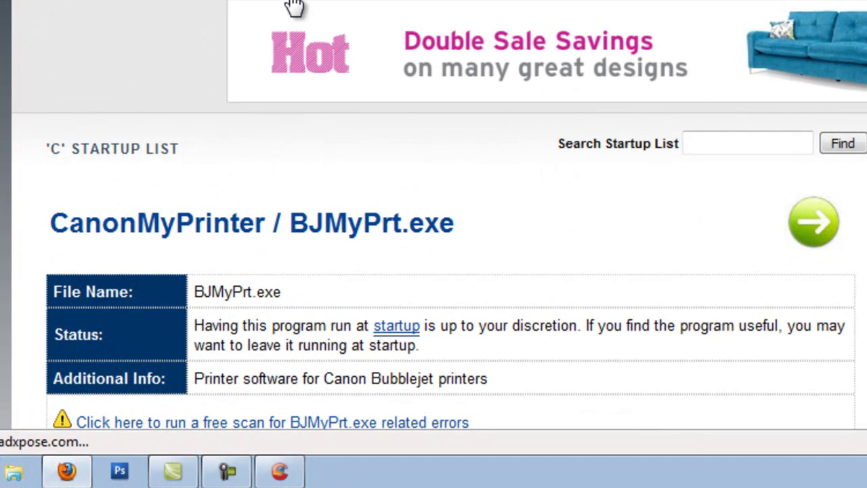
scroll(294, 7, "down", 1)
scroll(294, 7, "down", 2)
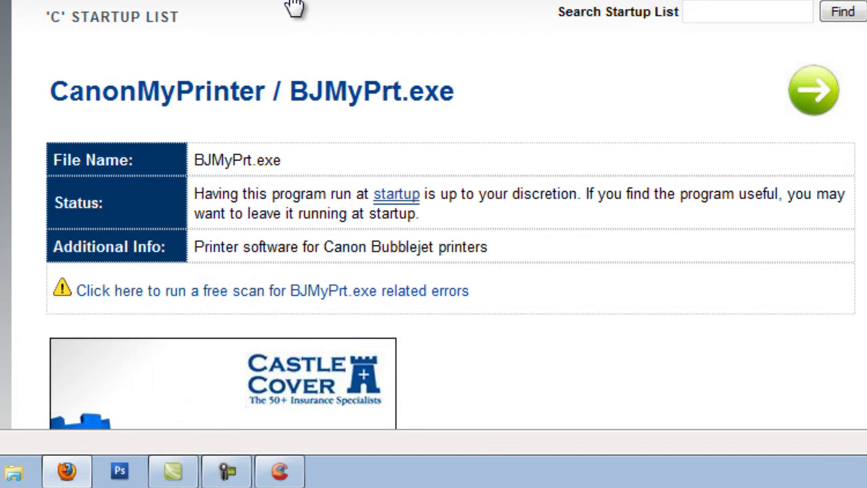
key("alt+Left")
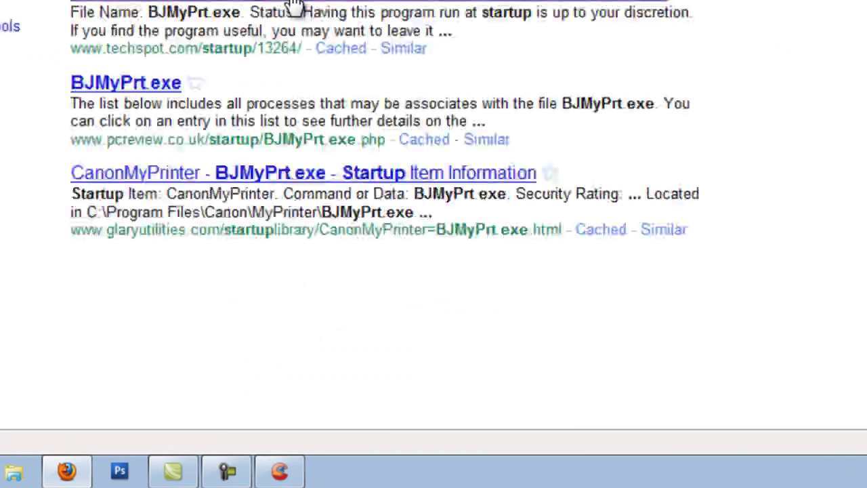
Examine the BJMyPrt.exe startup recommendations on the PC Review and Glary Utilities pages, returning to the search results.
left_click(183, 84)
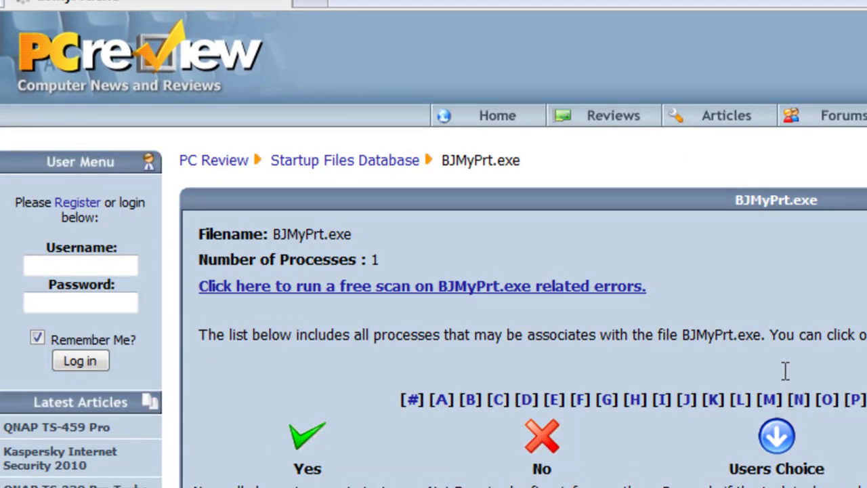
scroll(784, 370, "down", 2)
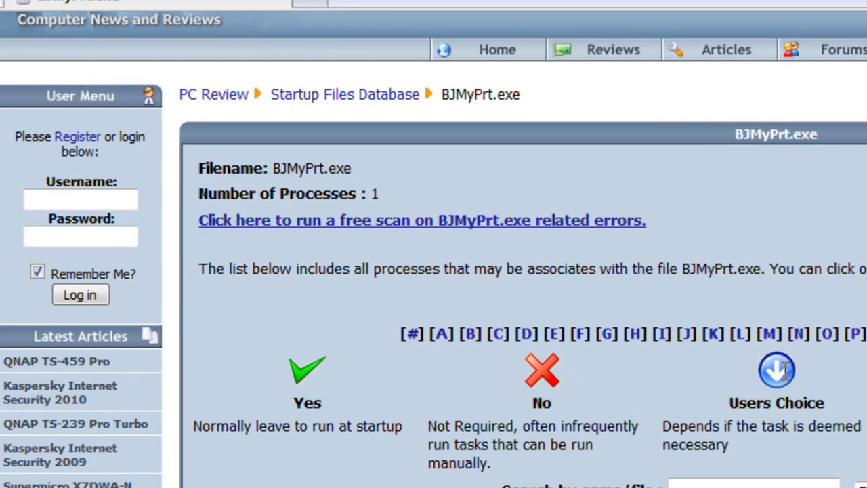
scroll(784, 368, "down", 1)
scroll(784, 369, "down", 3)
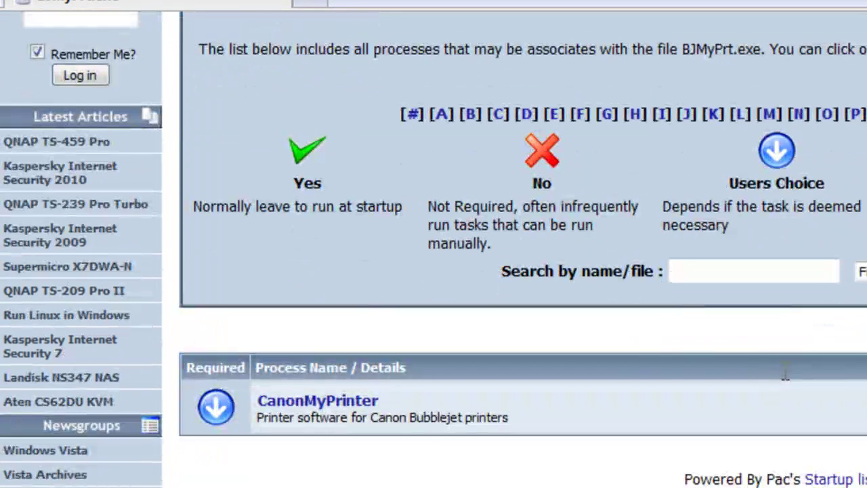
scroll(784, 368, "down", 1)
scroll(785, 373, "up", 1)
scroll(786, 370, "up", 4)
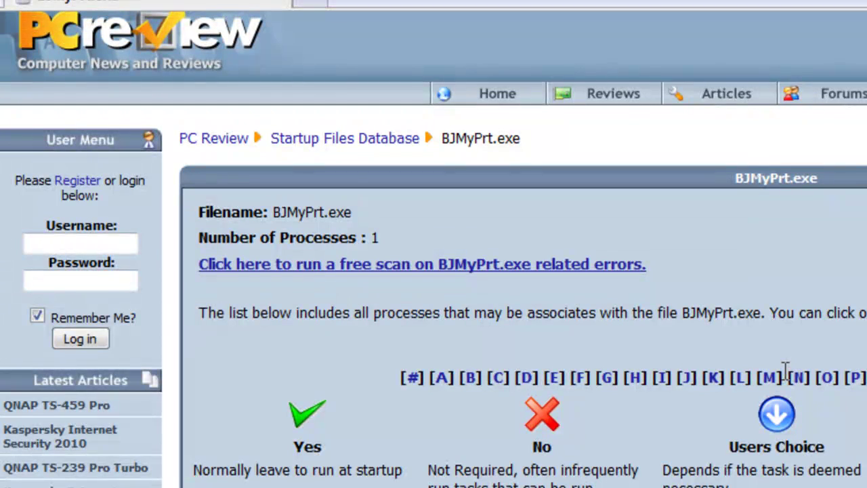
scroll(786, 370, "up", 1)
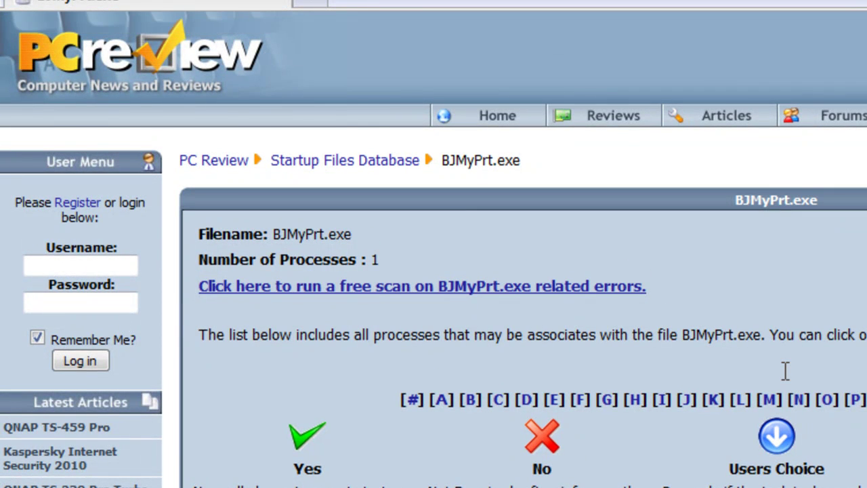
key("alt+Left")
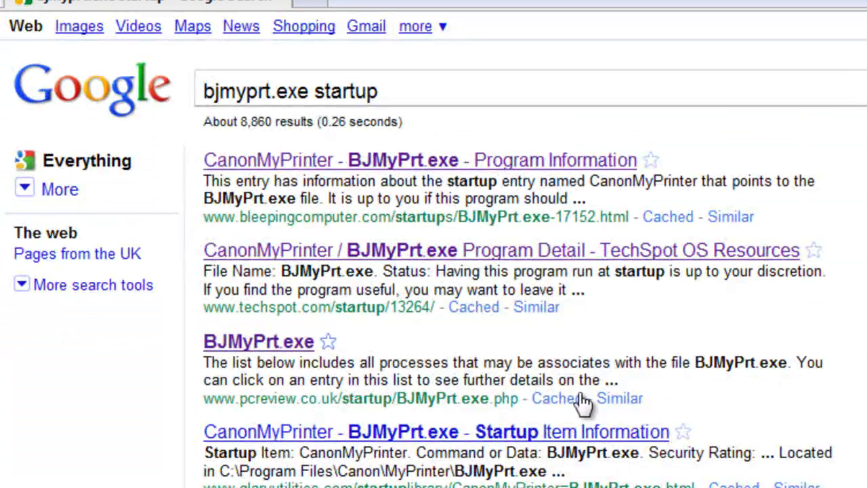
left_click(542, 442)
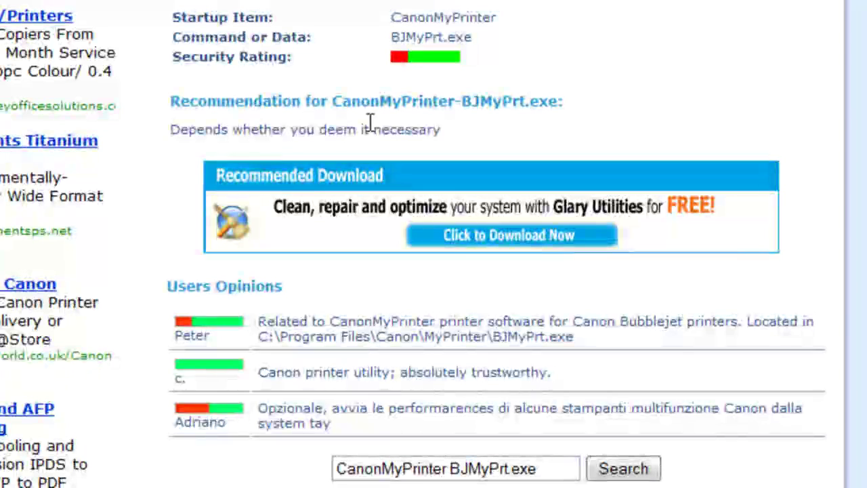
key("alt+Left")
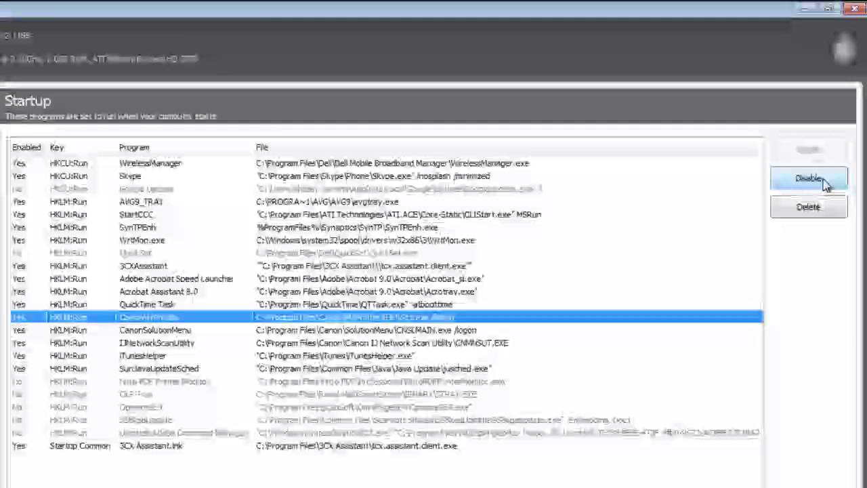
Disable the CanonMyPrinter and iTunesHelper startup entries.
left_click(809, 179)
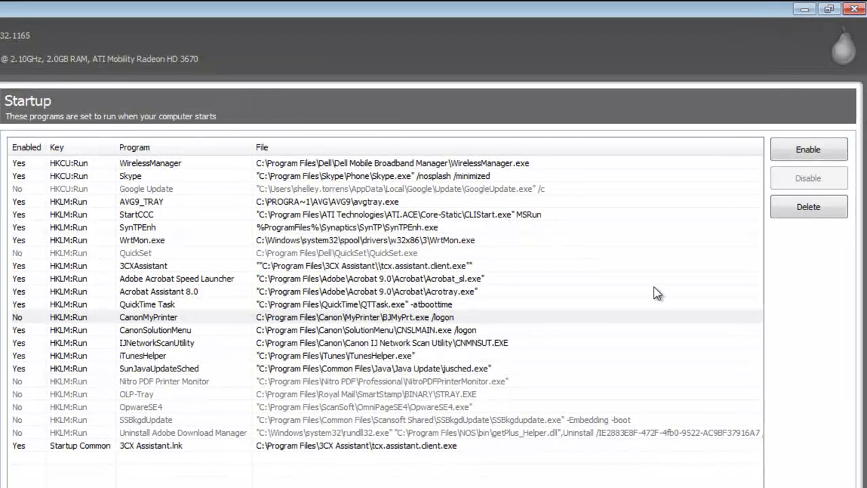
left_click(403, 343)
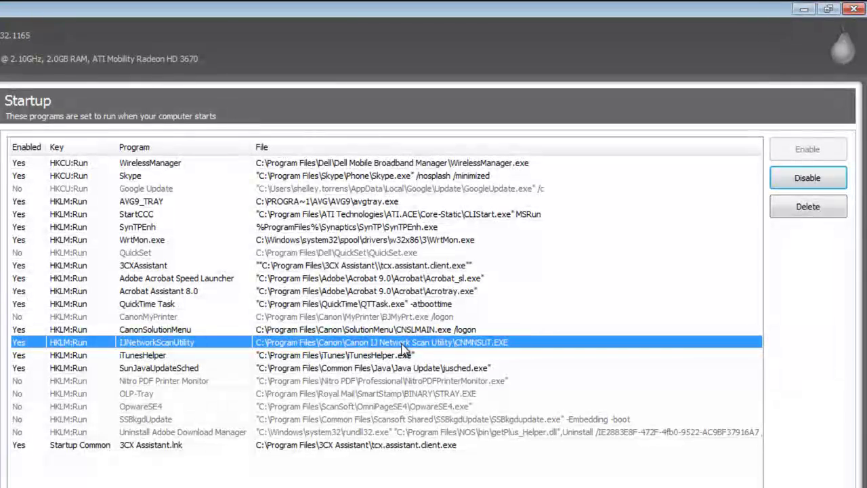
left_click(398, 358)
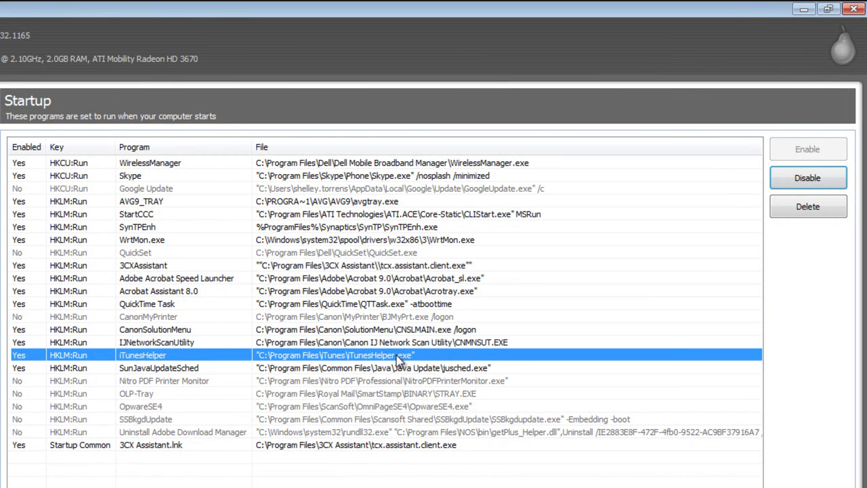
left_click(807, 179)
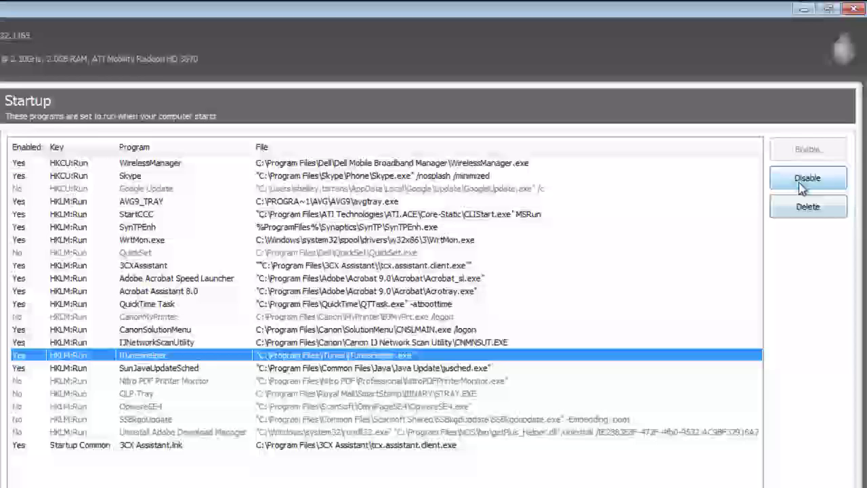
Disable the Adobe Acrobat Speed Launcher startup entry.
left_click(486, 369)
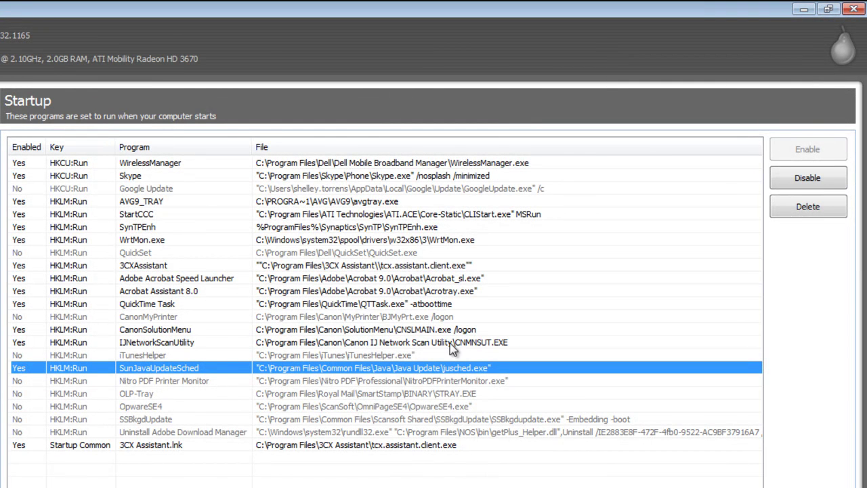
left_click(381, 279)
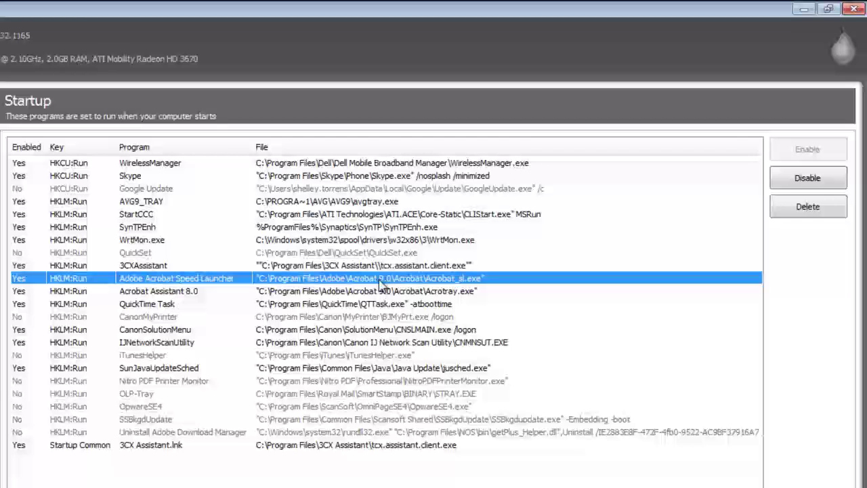
left_click(808, 179)
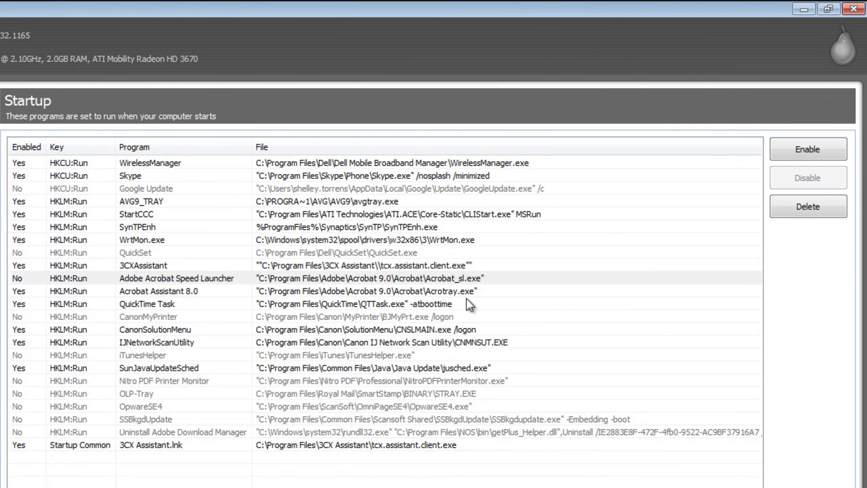
Select the QuickTime Task startup entry and the already disabled QuickSet entry in turn to compare their available actions.
left_click(446, 304)
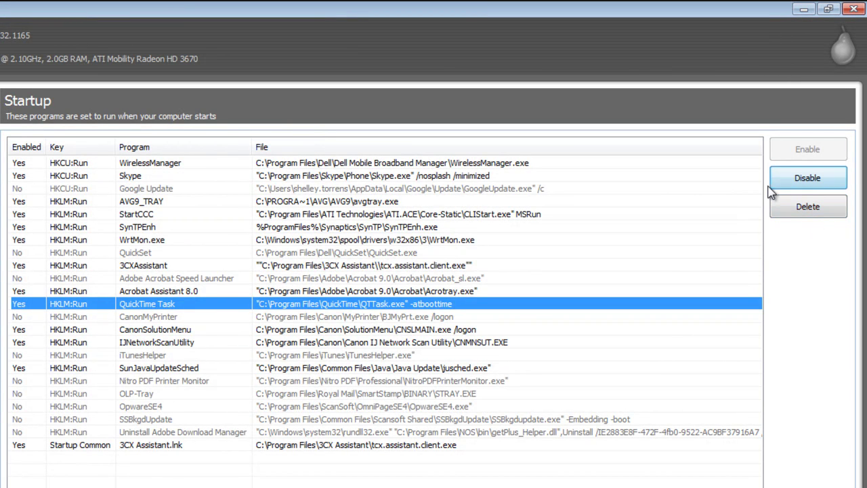
left_click(450, 255)
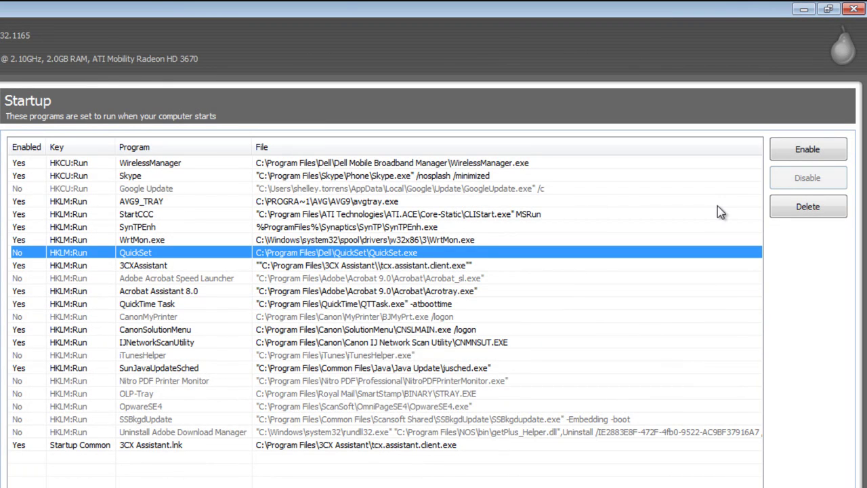